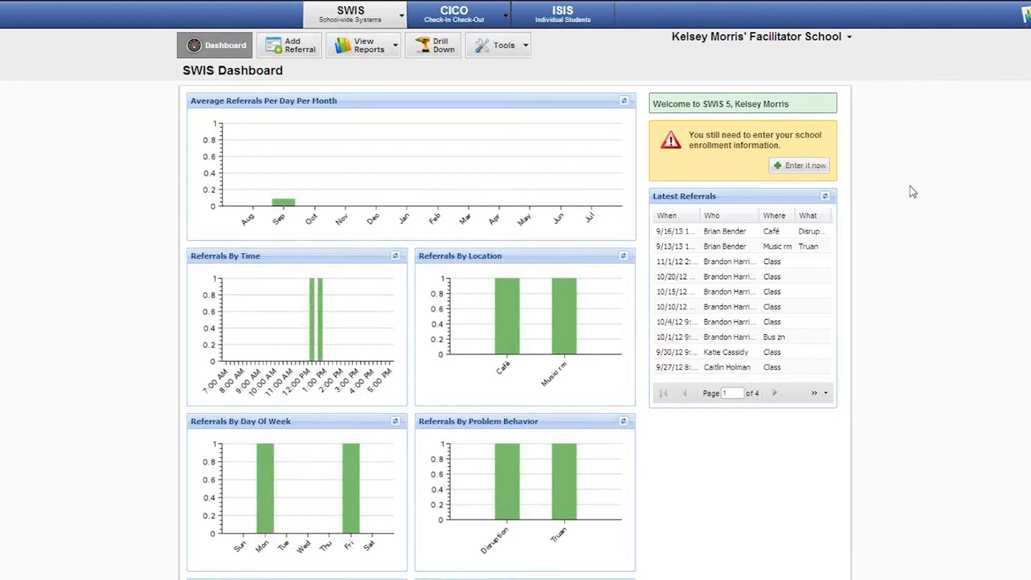
Open a new referral form and review the options of its Parent Contact and Hallway custom fields
left_click(290, 53)
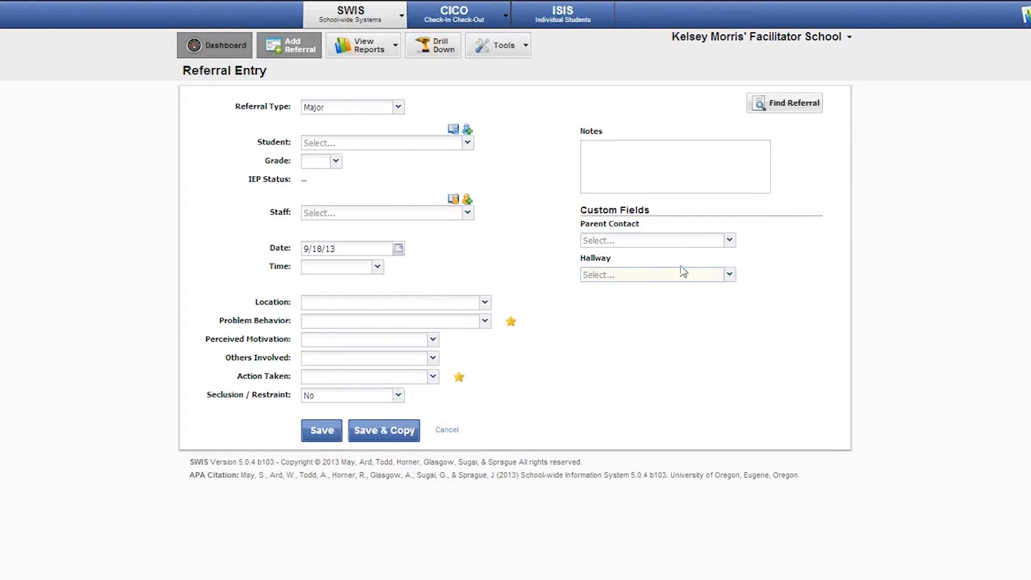
left_click(729, 241)
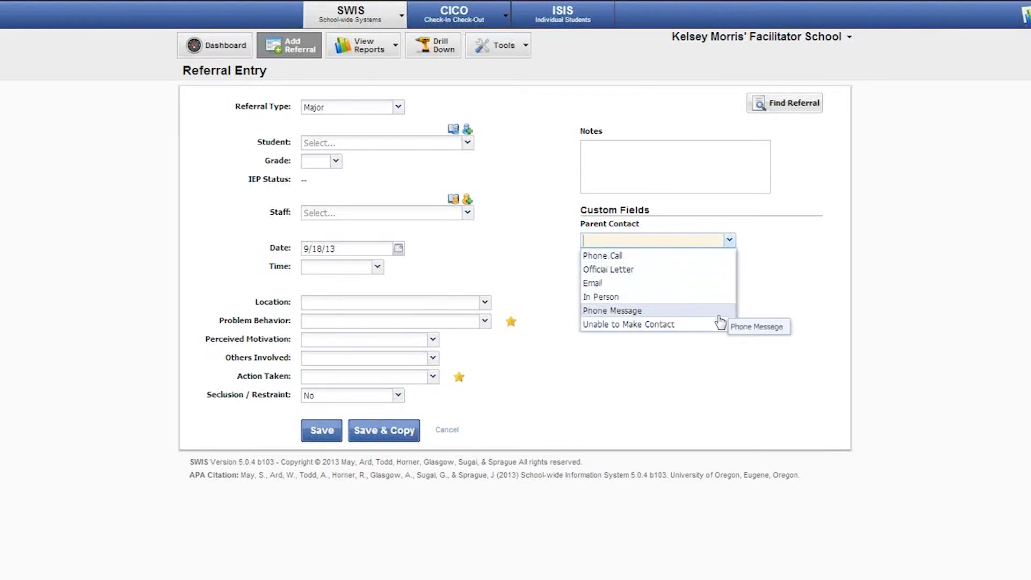
left_click(717, 337)
left_click(729, 275)
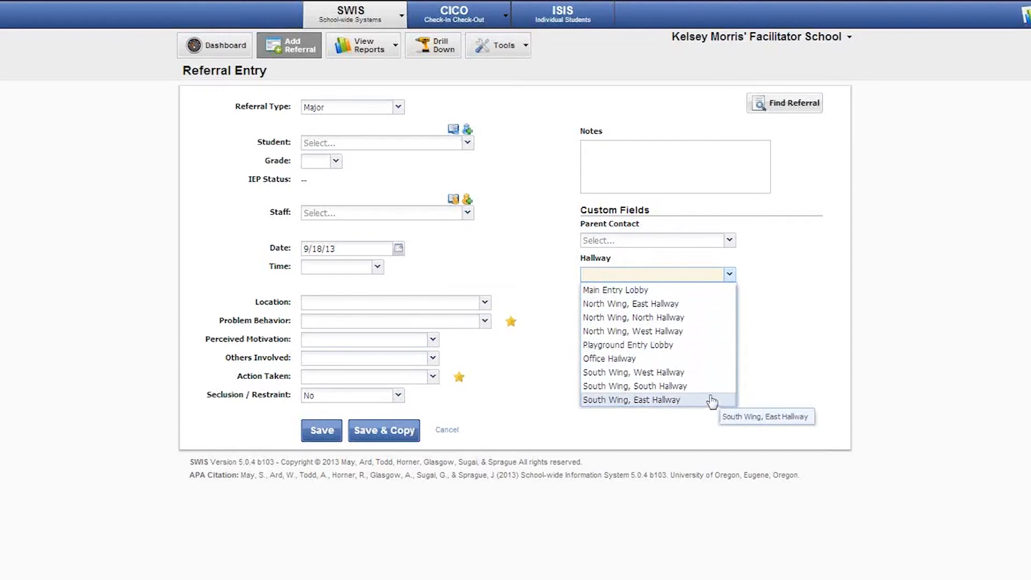
left_click(769, 331)
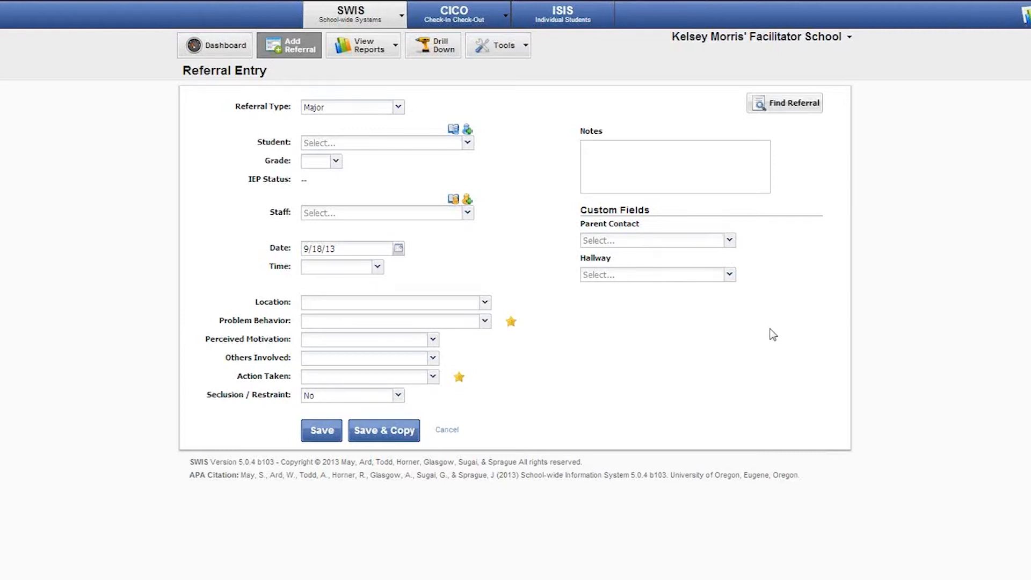
Open the custom fields list for editing in the school's SWIS referral data entry settings
left_click(521, 54)
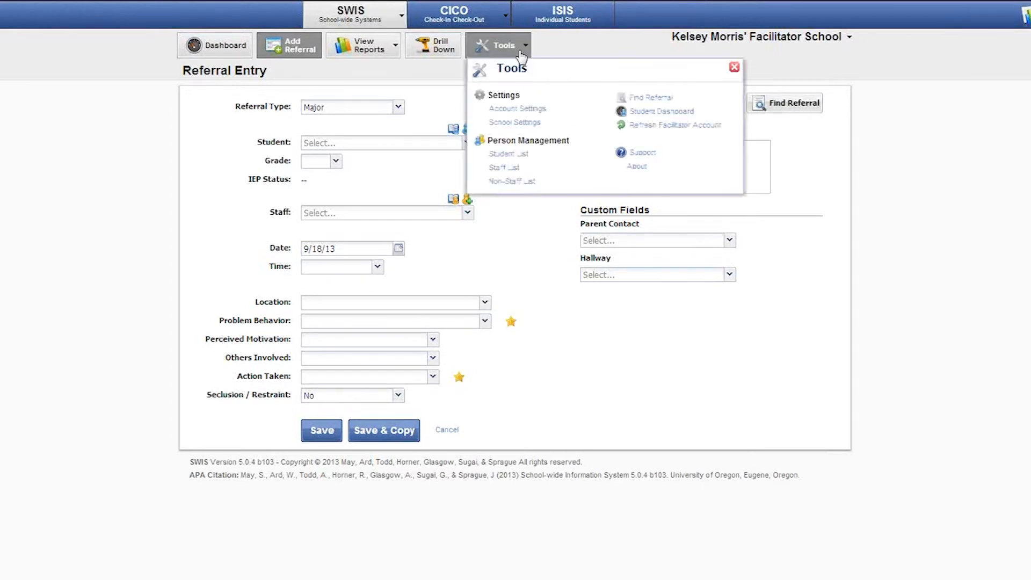
left_click(517, 123)
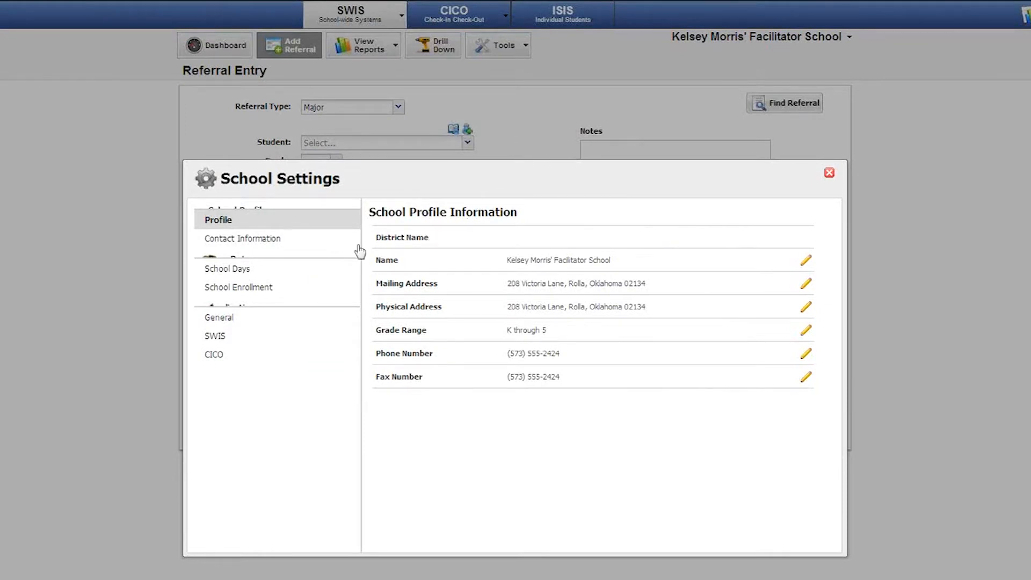
left_click(220, 339)
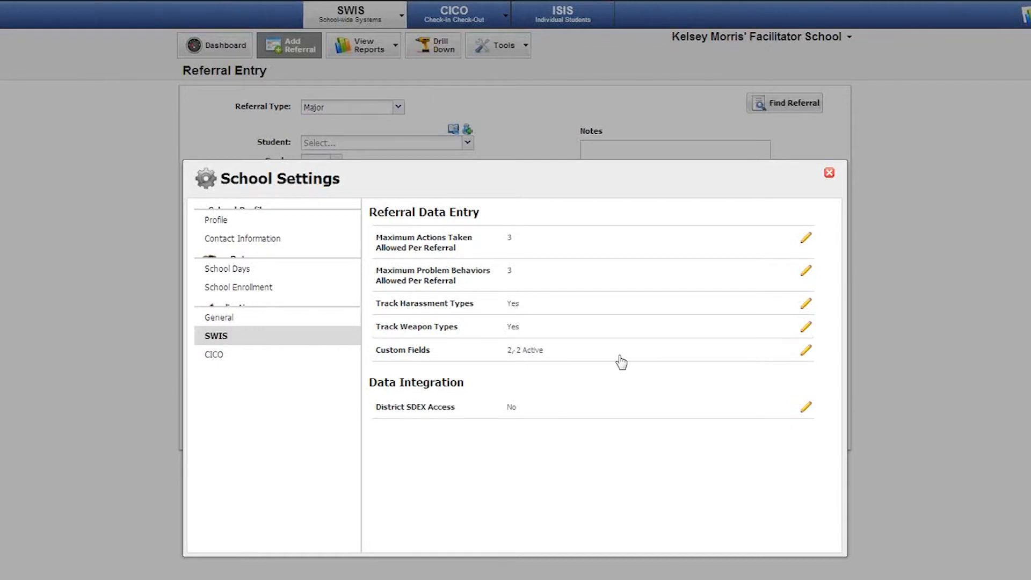
left_click(569, 362)
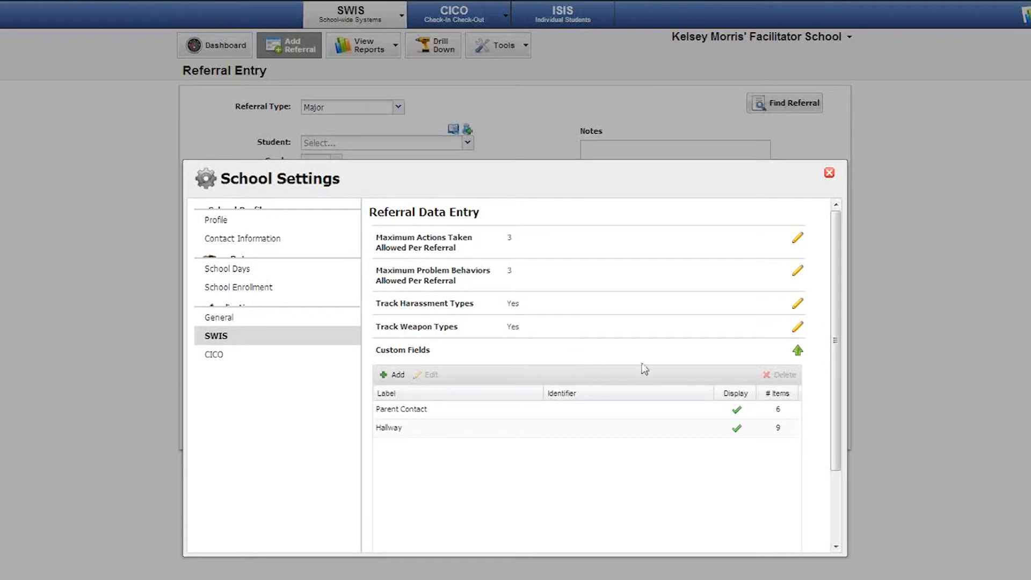
left_click_drag(836, 349, 838, 373)
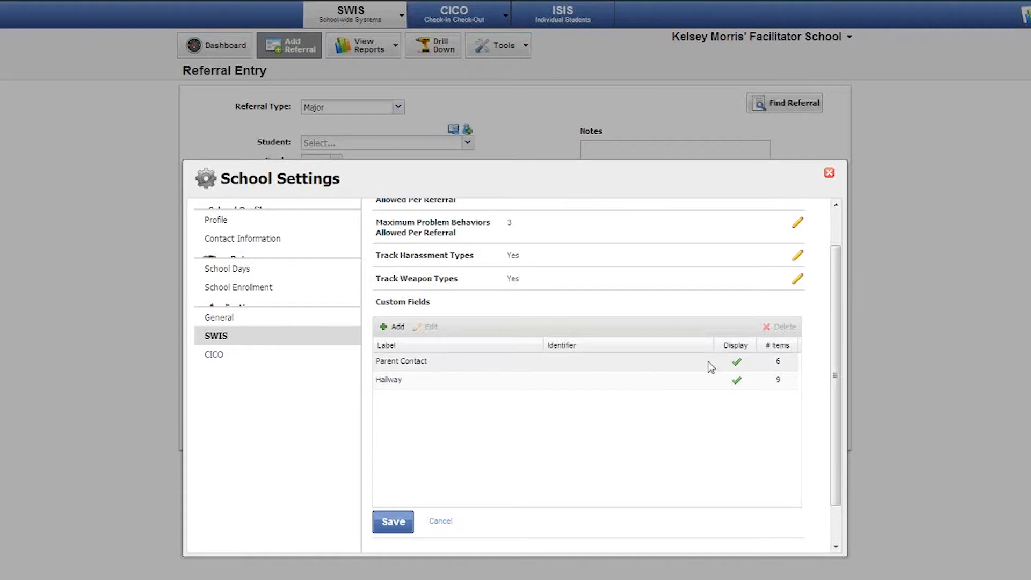
Rename the Parent Contact custom field as "Parent/Guardian Communication"
left_click(446, 363)
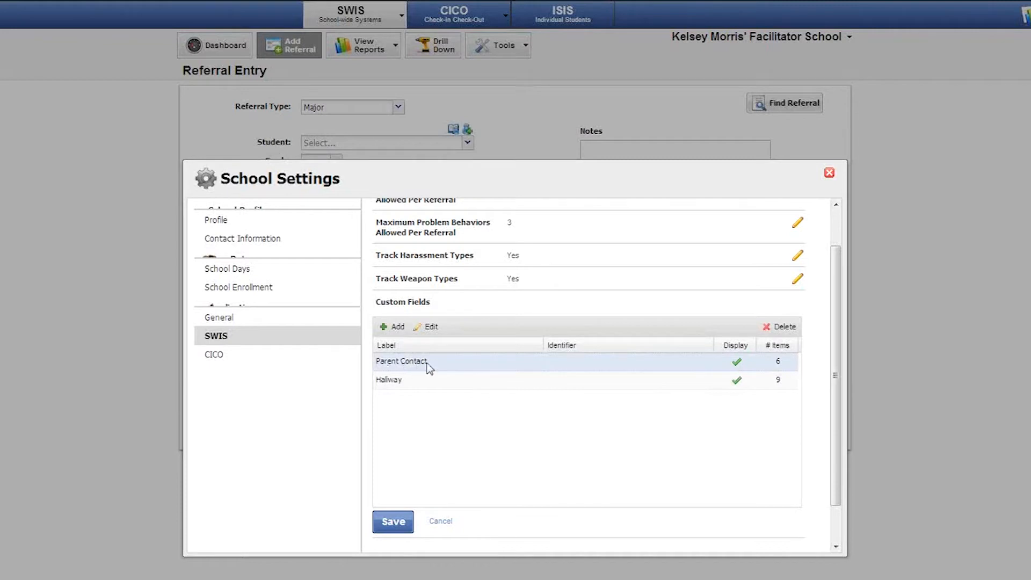
left_click(430, 328)
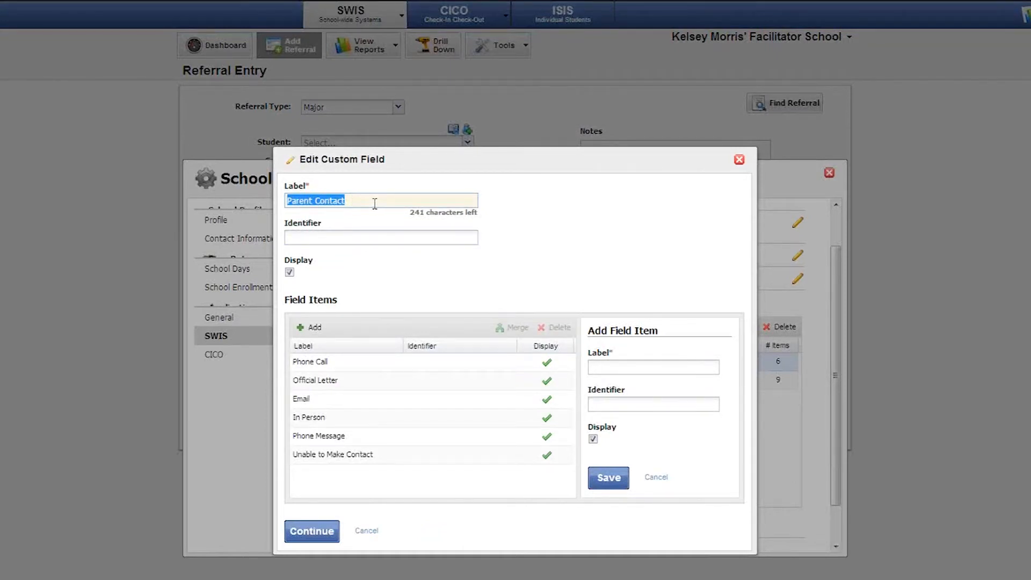
type("P")
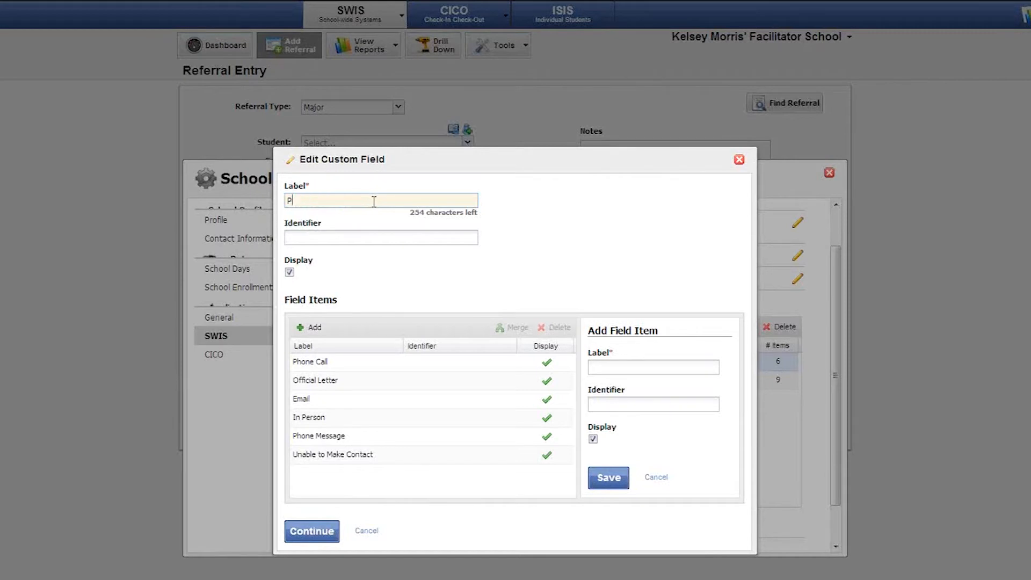
type("arent/Guardian Communication")
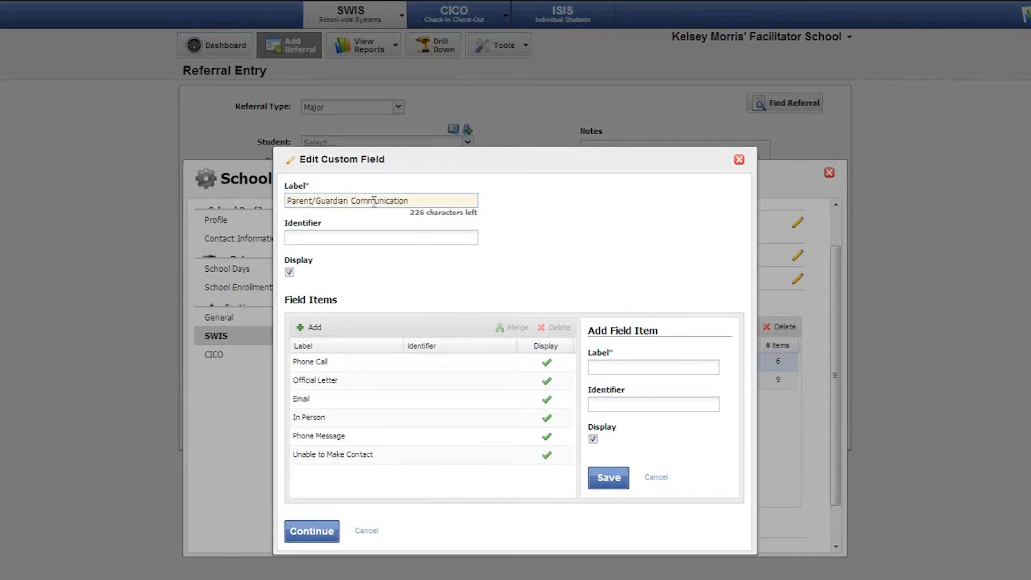
Switch the display of the Parent/Guardian Communication field off and back on
left_click(290, 272)
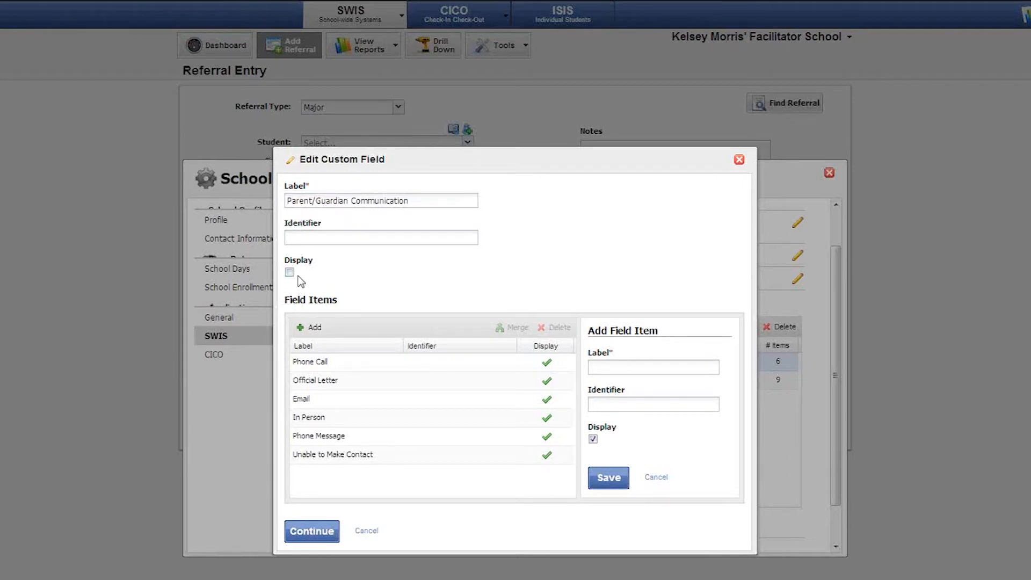
left_click(289, 273)
left_click(310, 206)
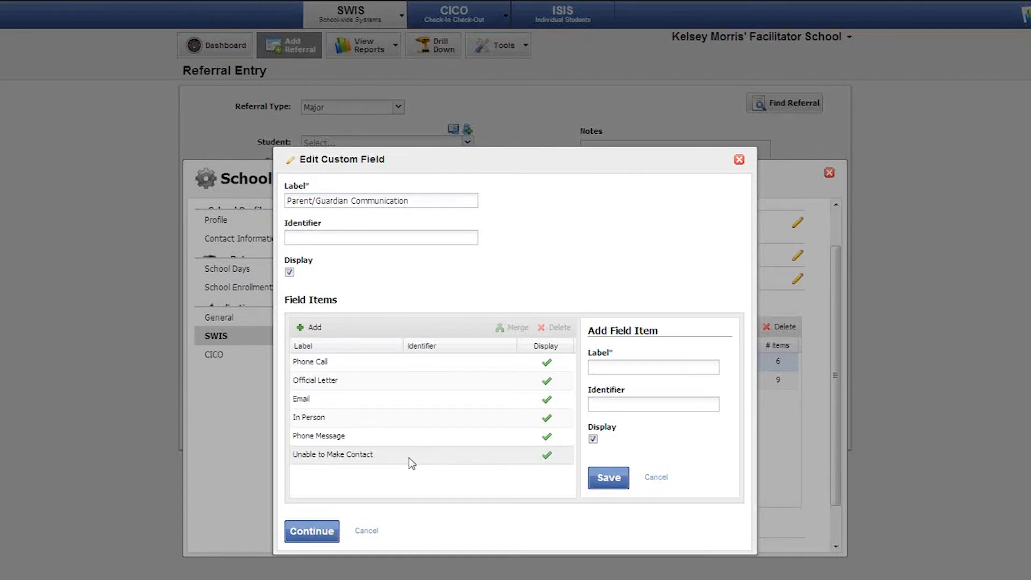
Add a displayed field item labelled "Parent Requests No Further Contact" to the Parent/Guardian Communication field
left_click(312, 328)
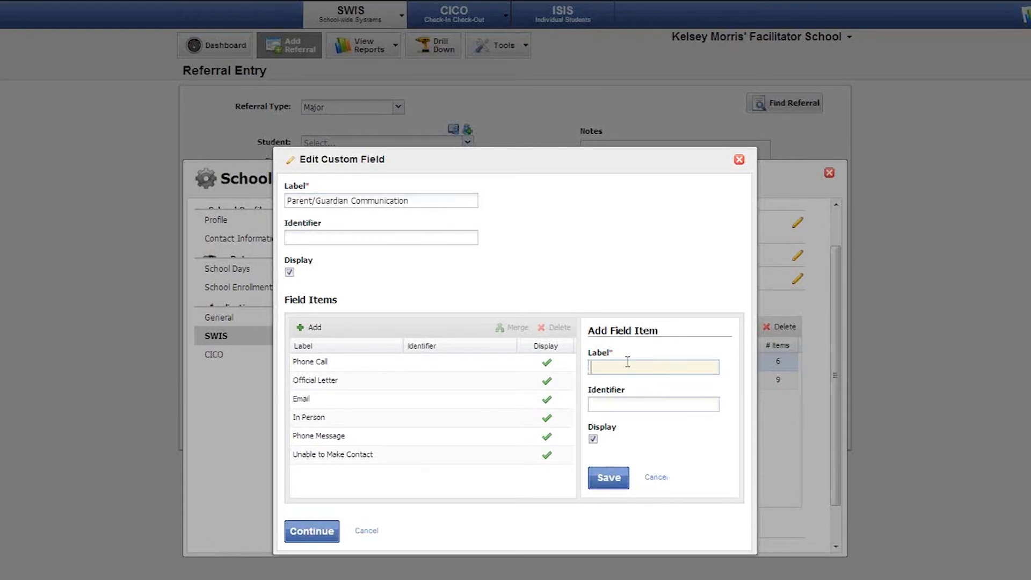
type("Pare")
type("nt Request")
type("s A")
key("BackSpace")
key("BackSpace")
type("No F")
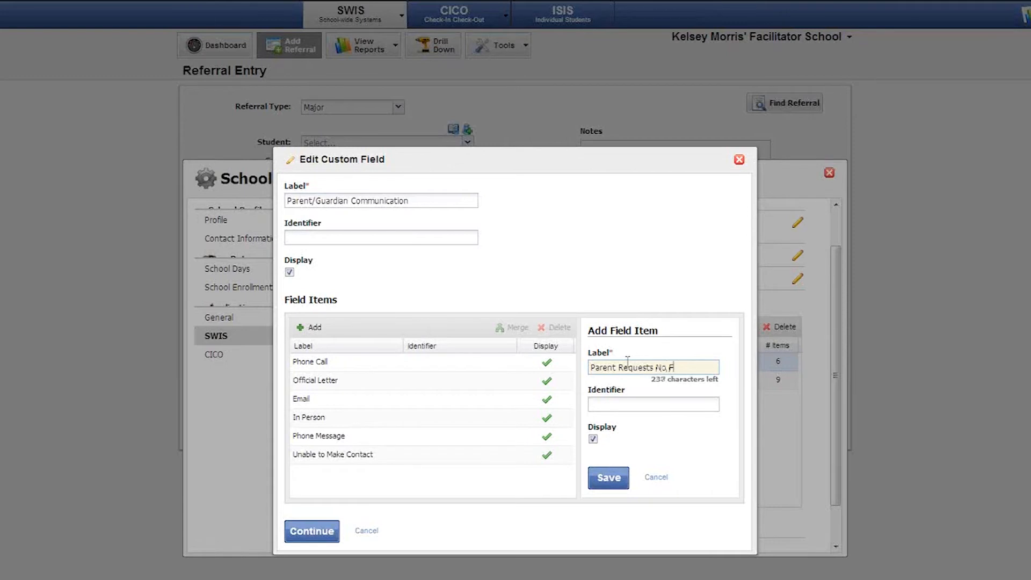
type("urther Contact")
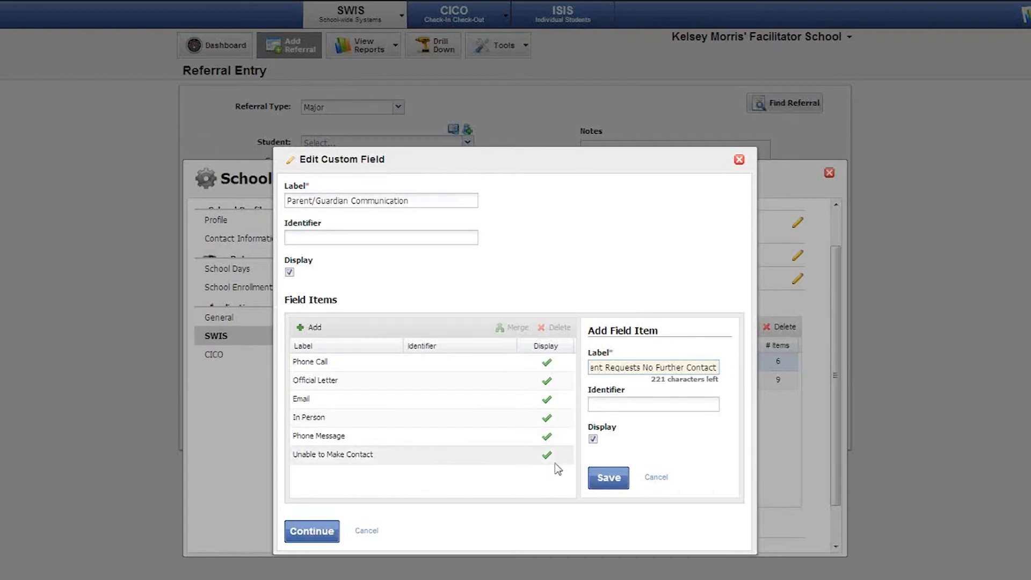
left_click(604, 478)
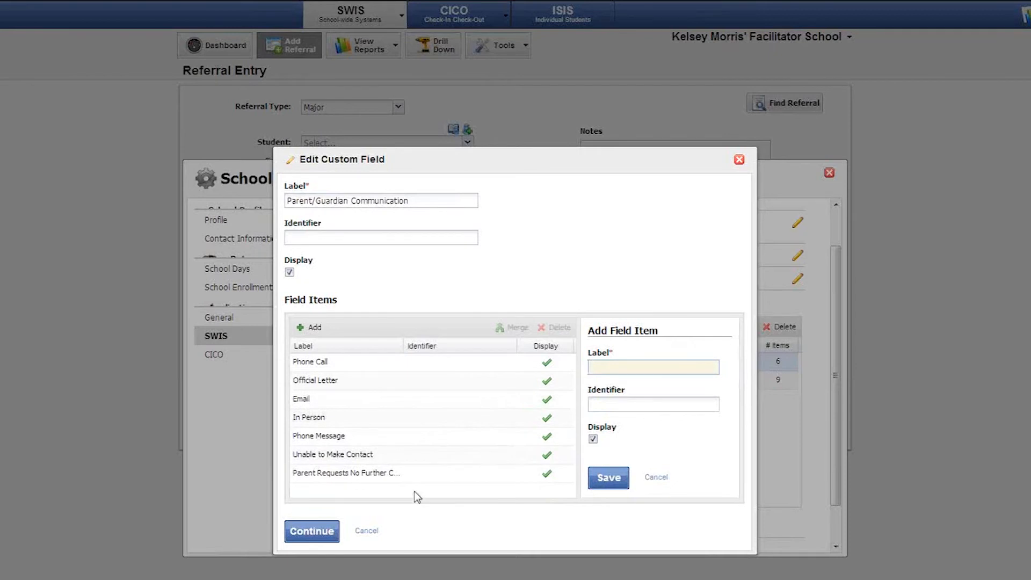
Delete the "Parent Requests No Further Contact" item from the field items
left_click(330, 474)
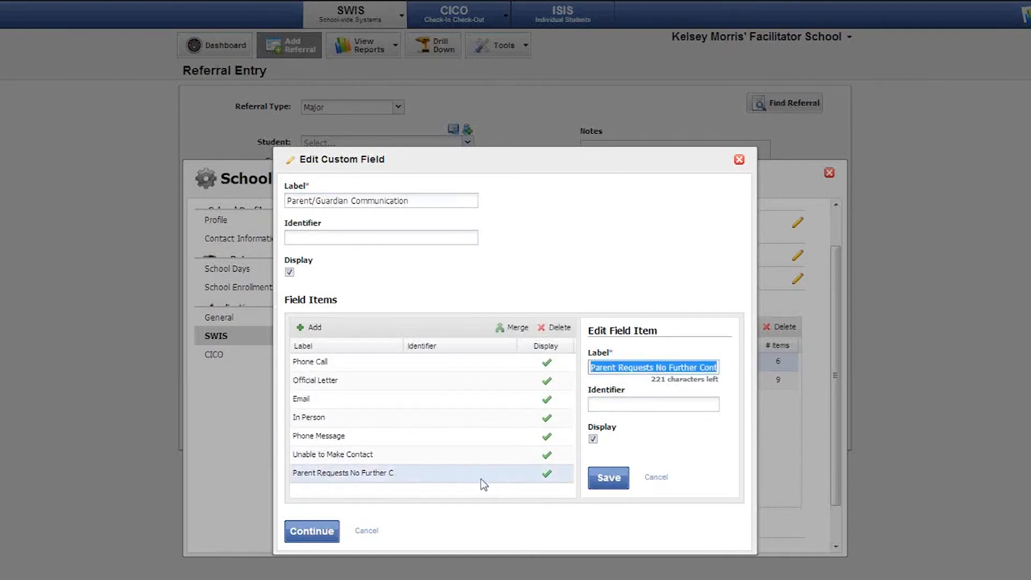
left_click(561, 329)
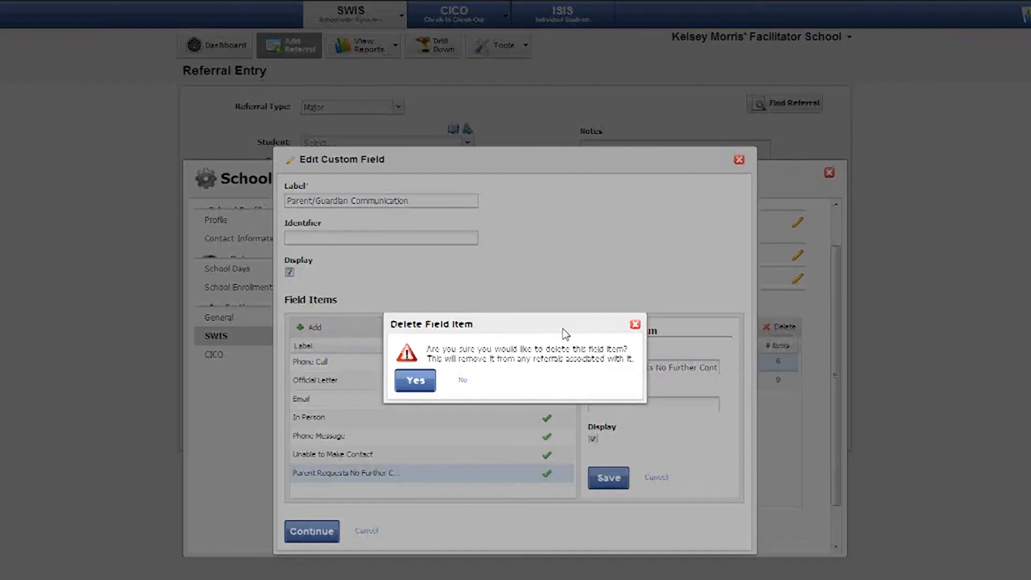
left_click(420, 384)
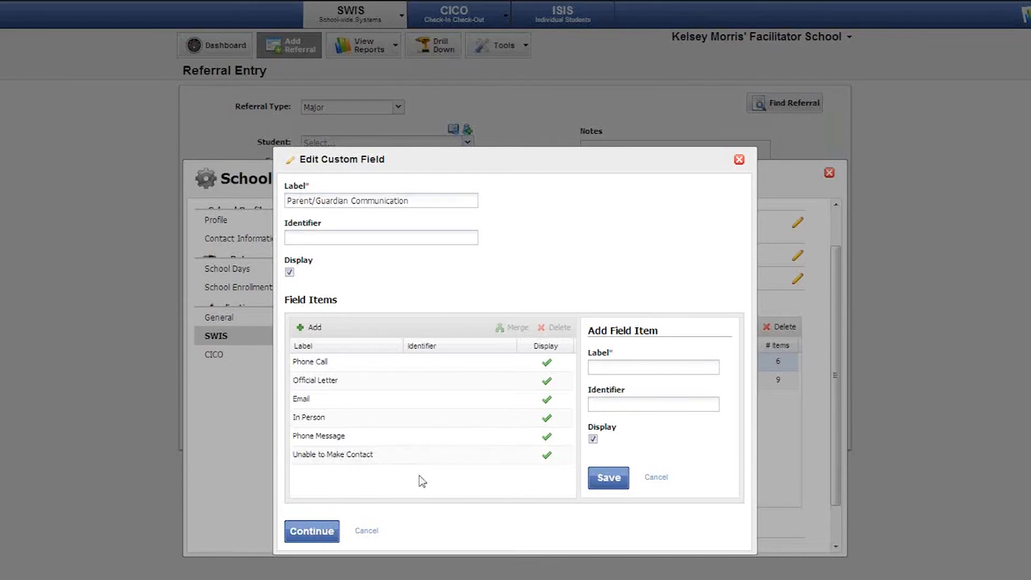
Turn off display for the "Unable to Make Contact" field item and save the item
left_click(415, 461)
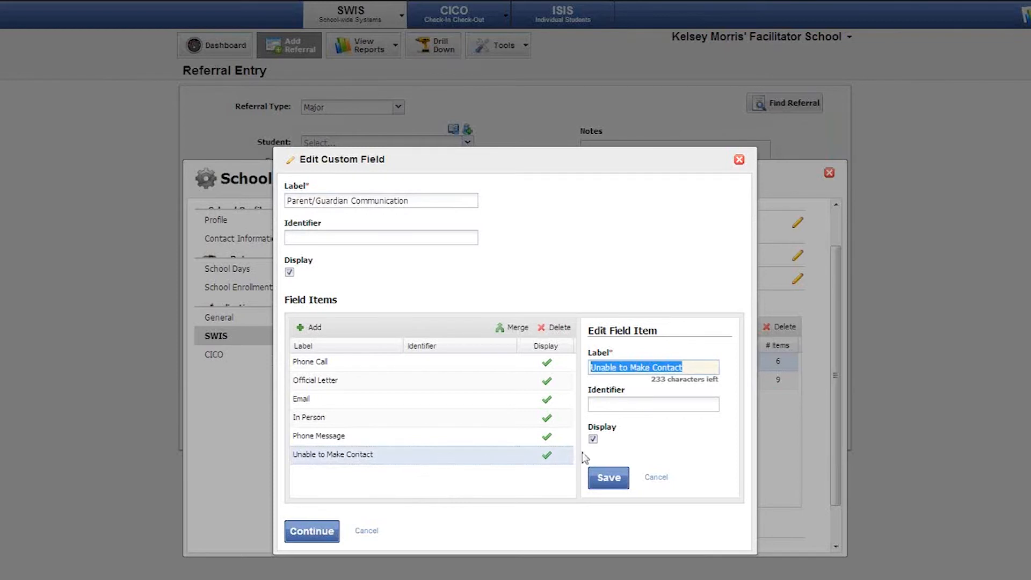
left_click(594, 439)
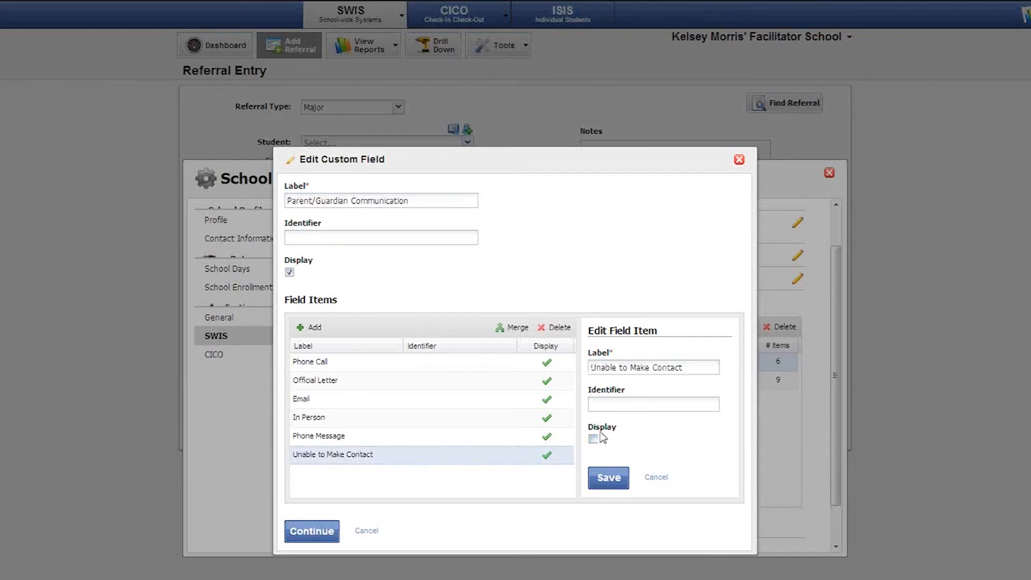
left_click(611, 477)
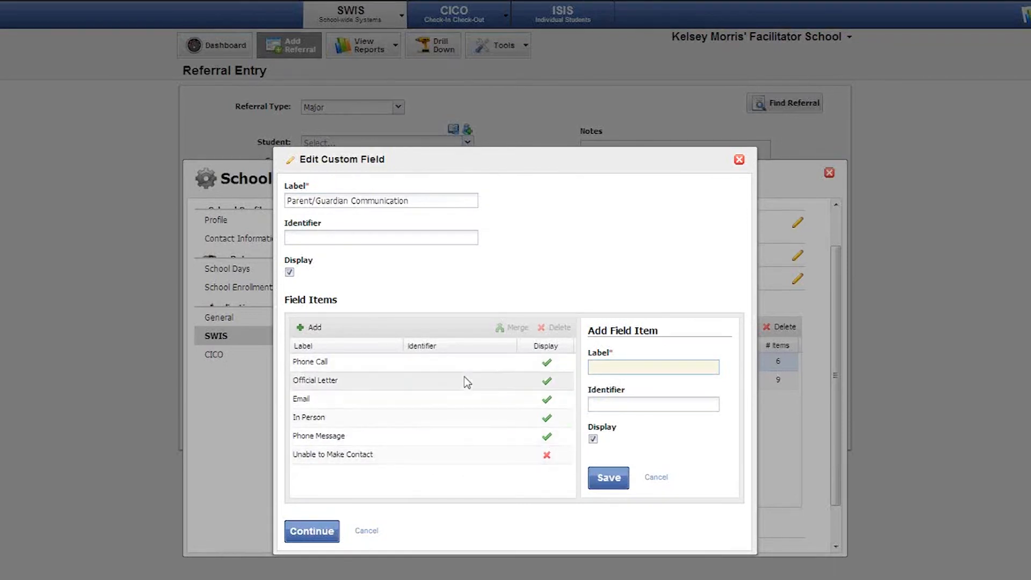
Merge the Email field item into Official Letter, keeping Official Letter, and accept the custom field's edits
left_click(330, 440)
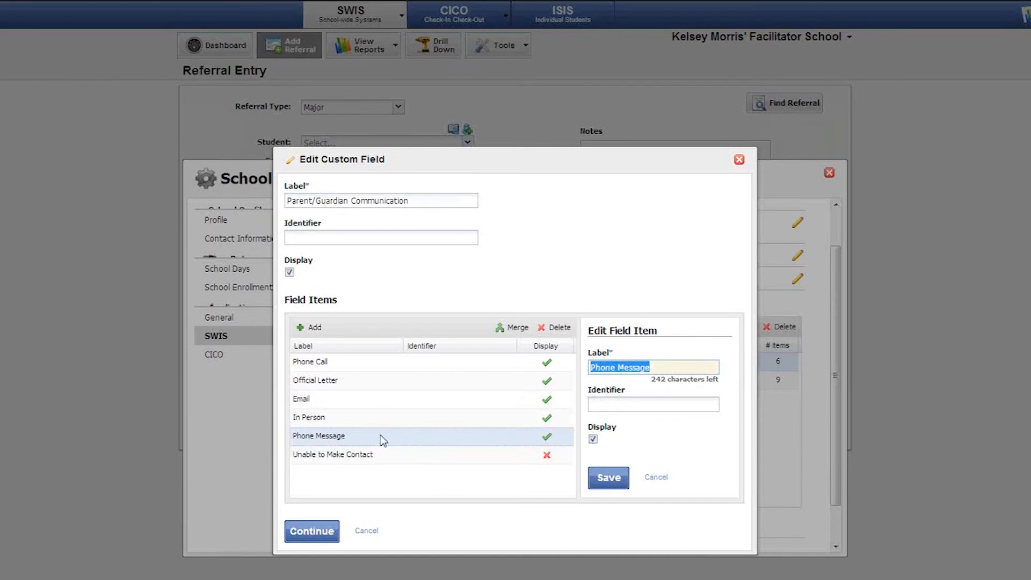
left_click(337, 383)
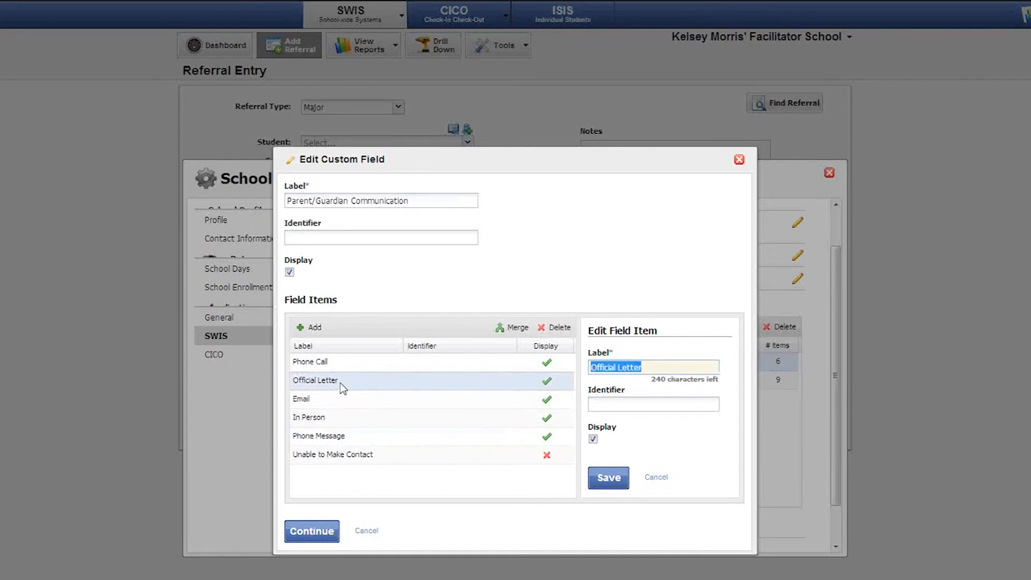
left_click(510, 328)
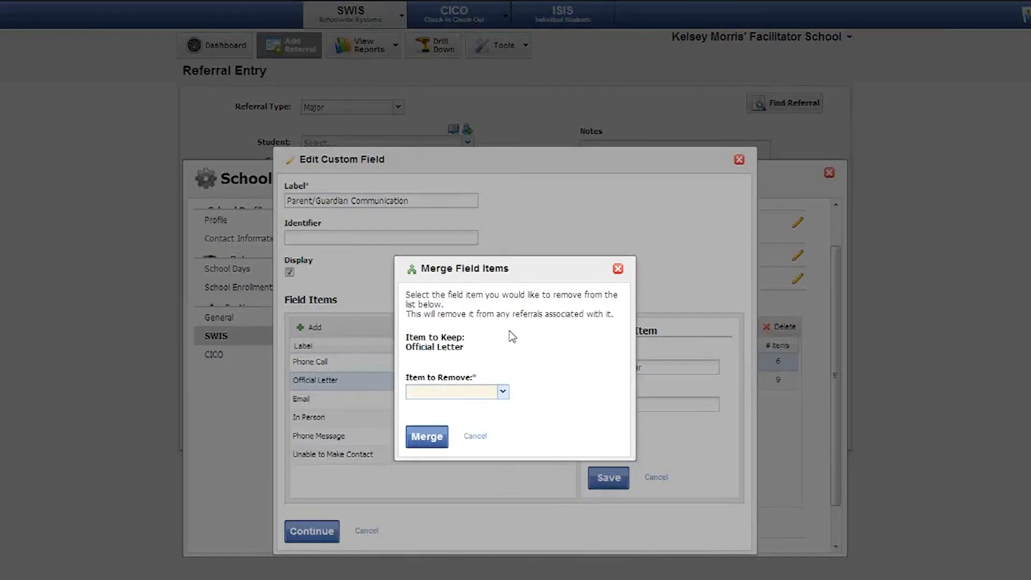
left_click(506, 394)
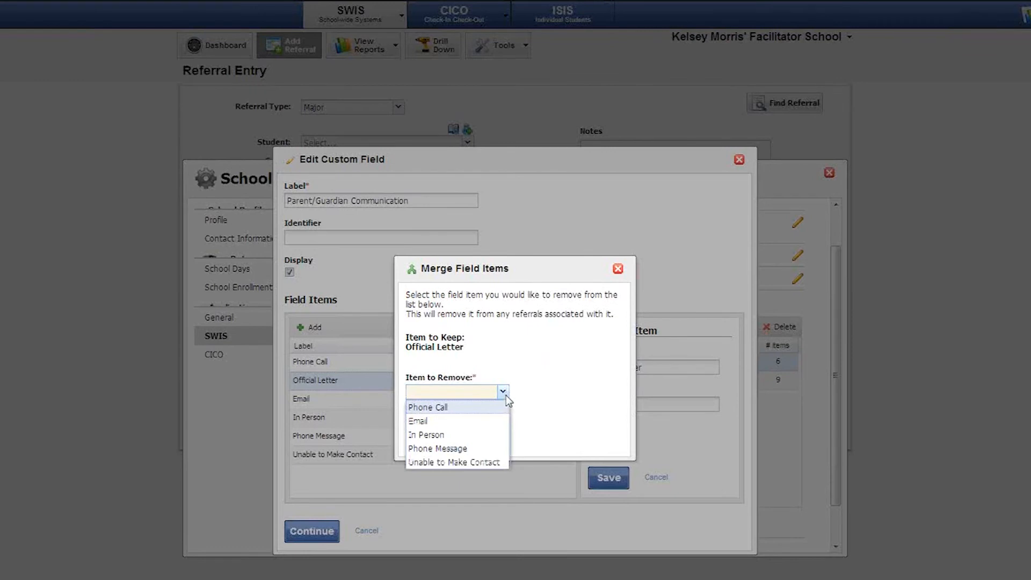
left_click(498, 421)
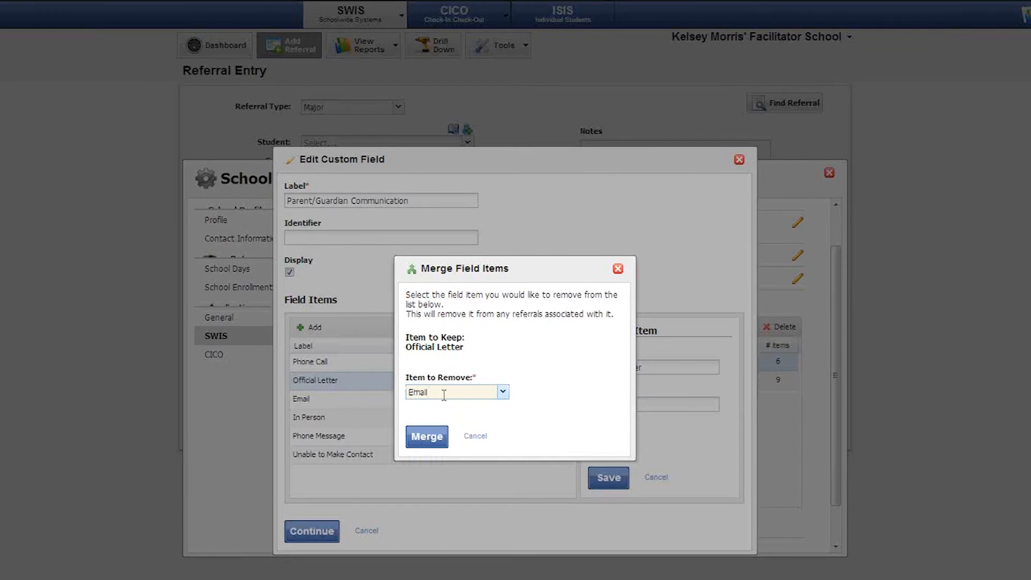
left_click(432, 438)
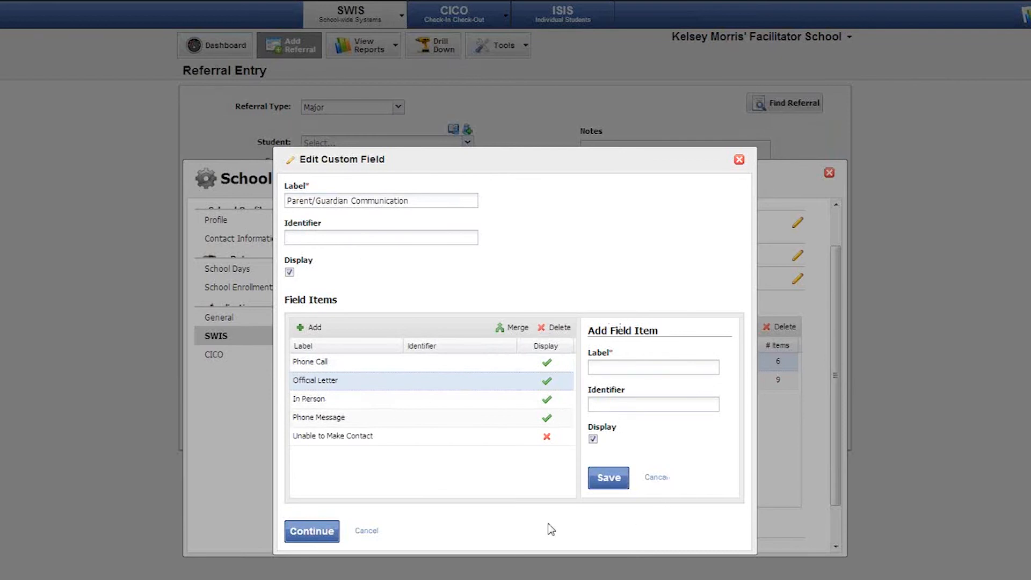
left_click(308, 533)
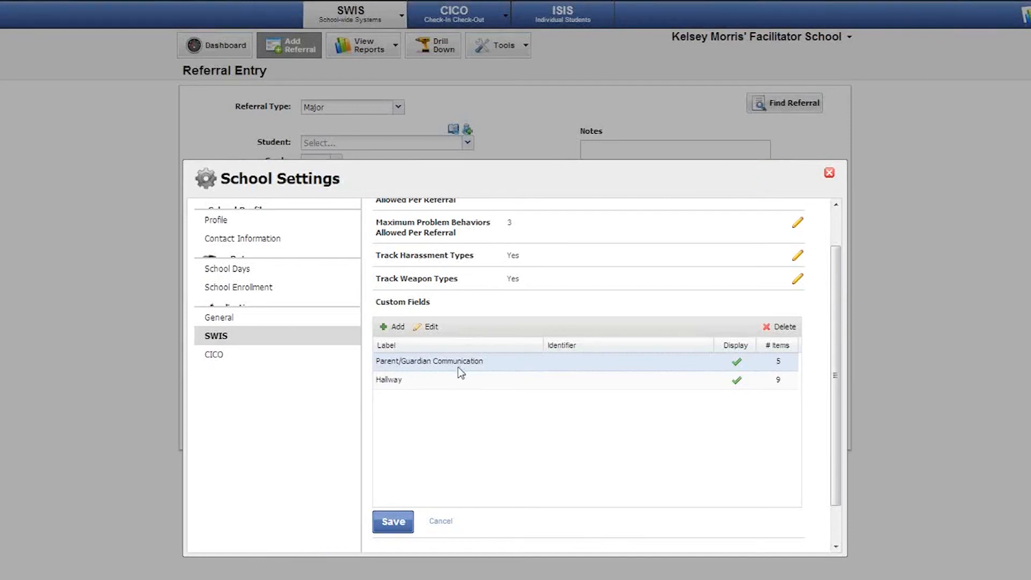
Review the Hallway custom field's settings and items, and return to the custom fields list
left_click(435, 386)
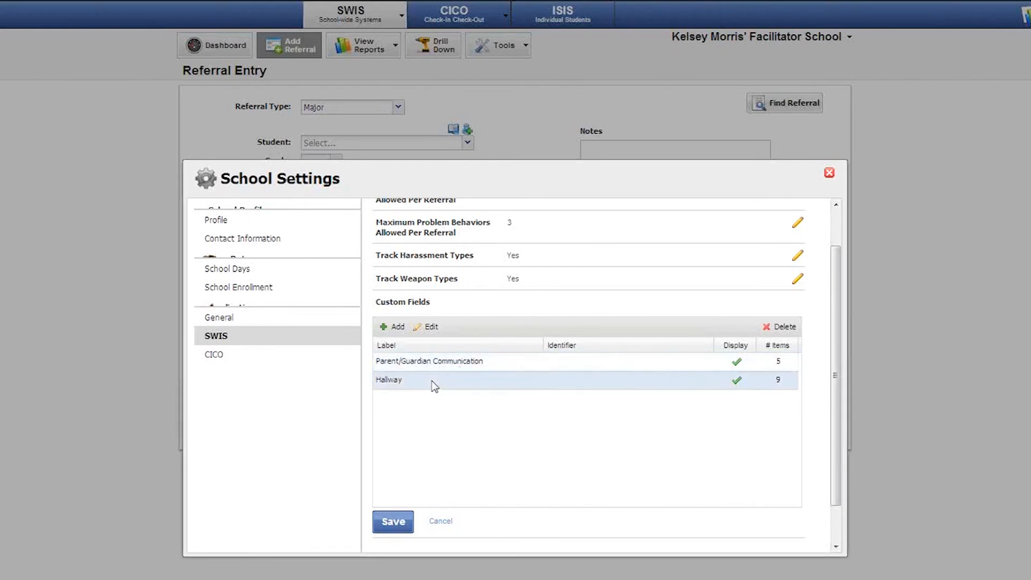
left_click(431, 328)
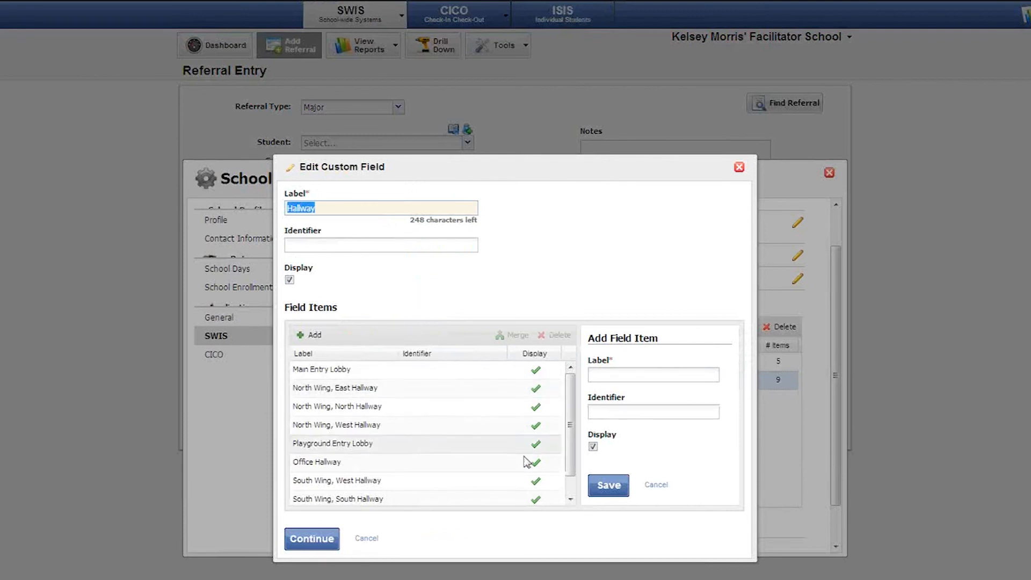
left_click(332, 542)
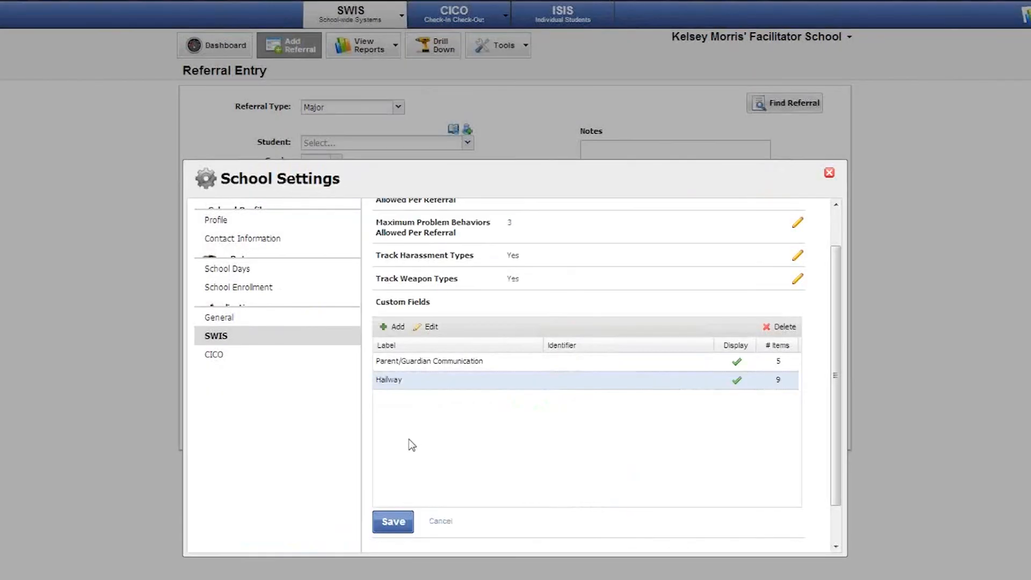
Add a displayed custom field labelled "Technology Violations" and continue to its field items
left_click(393, 330)
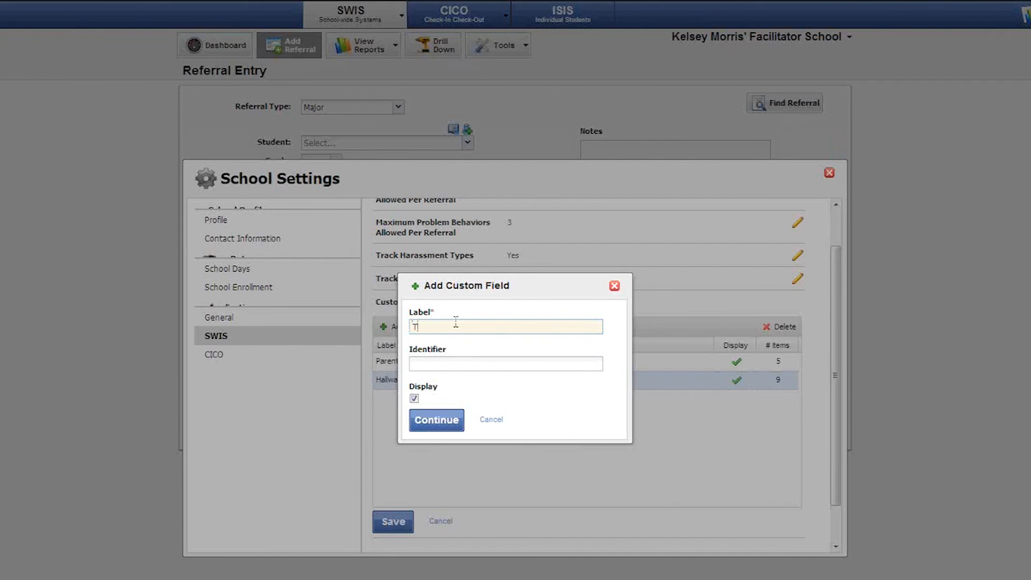
type("echnology Violations")
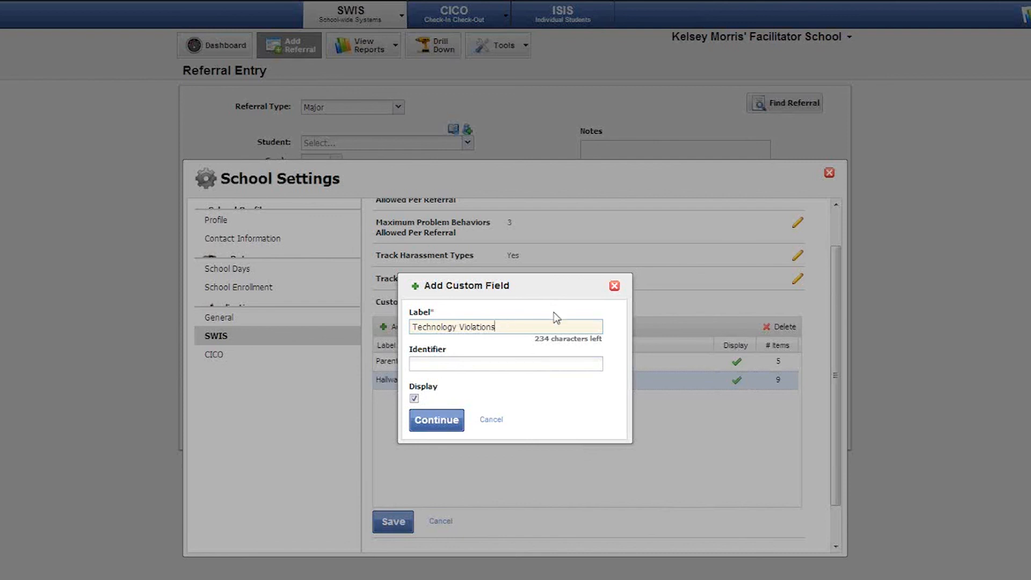
left_click(442, 425)
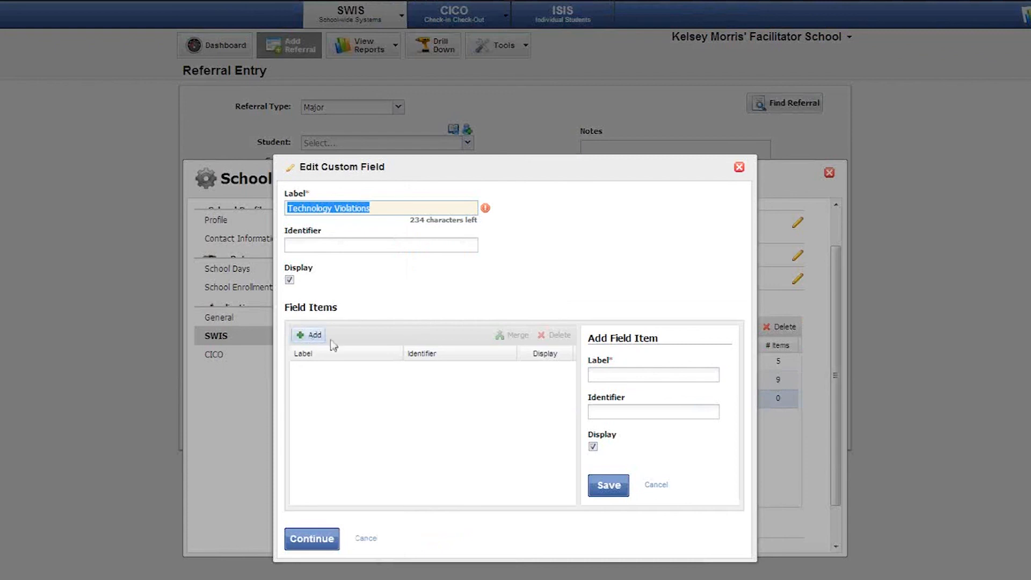
Add two displayed field items, "Gaming System" and "Smart Phone", to the Technology Violations custom field
left_click(605, 378)
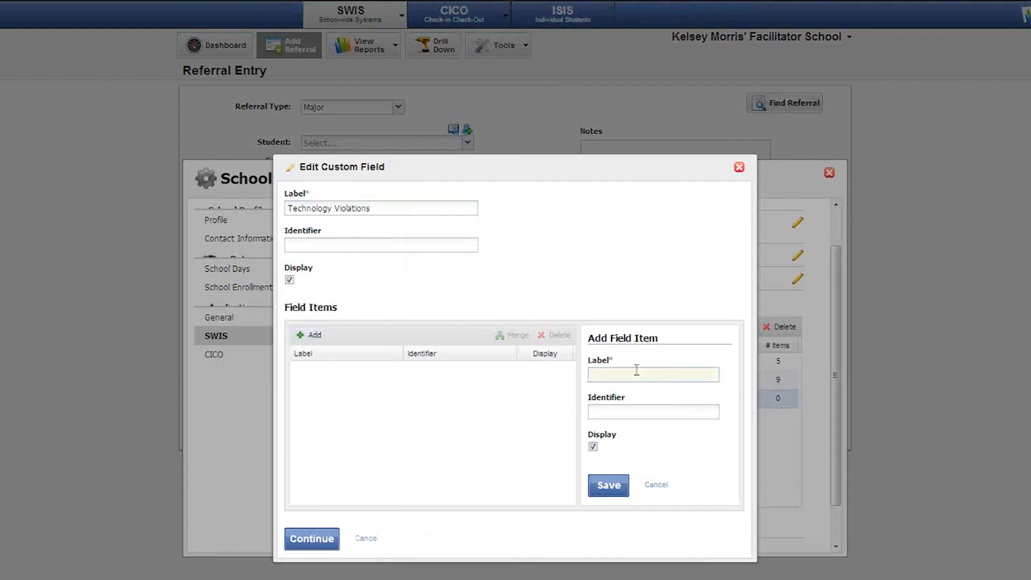
type("Gaming System")
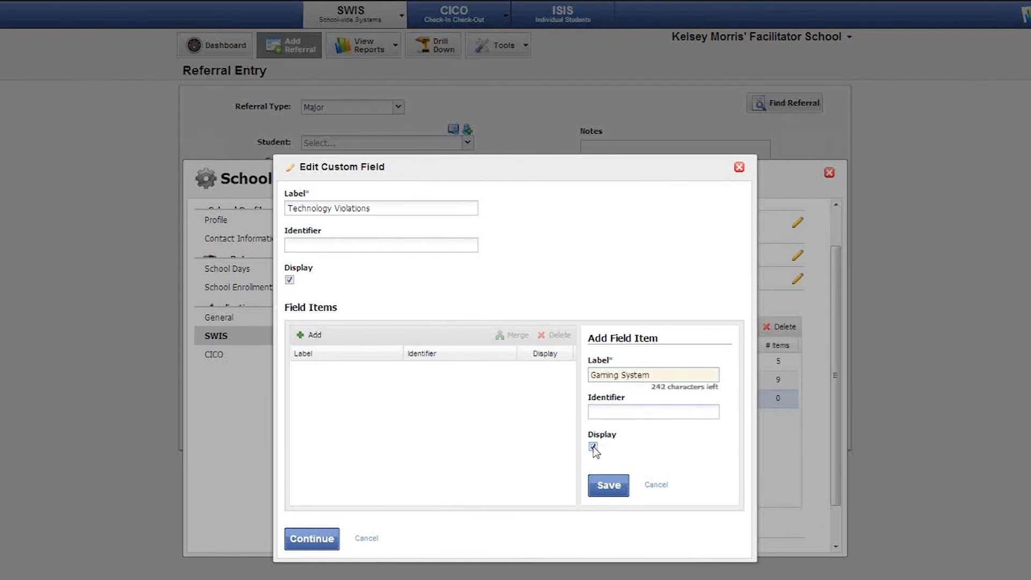
left_click(607, 486)
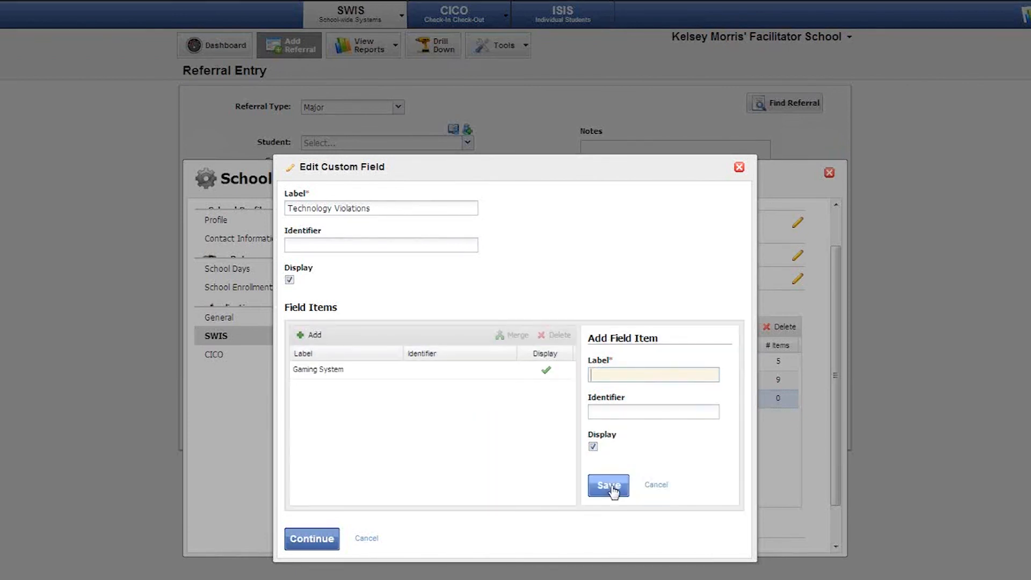
left_click(316, 336)
type("Smart Phone")
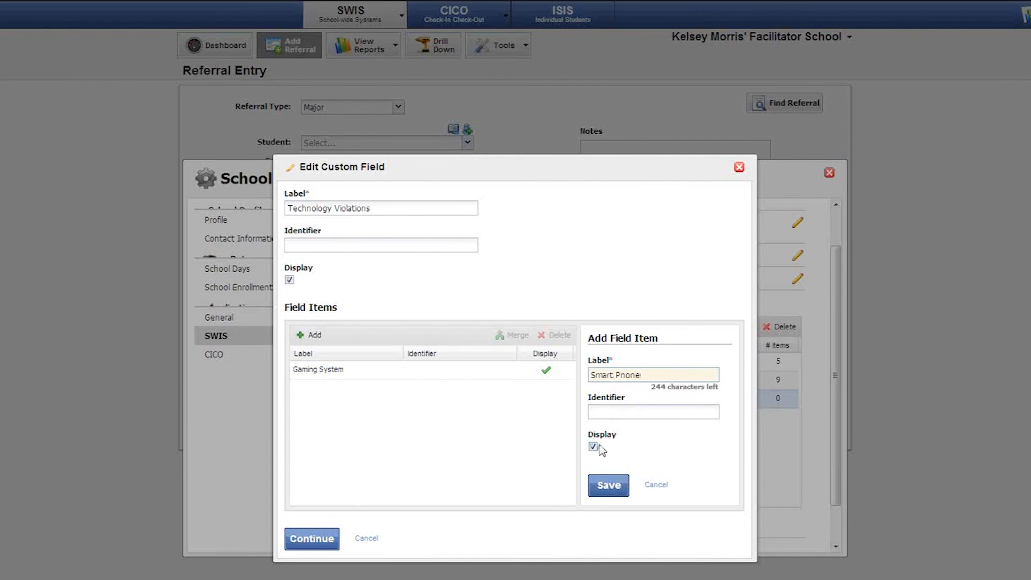
left_click(609, 485)
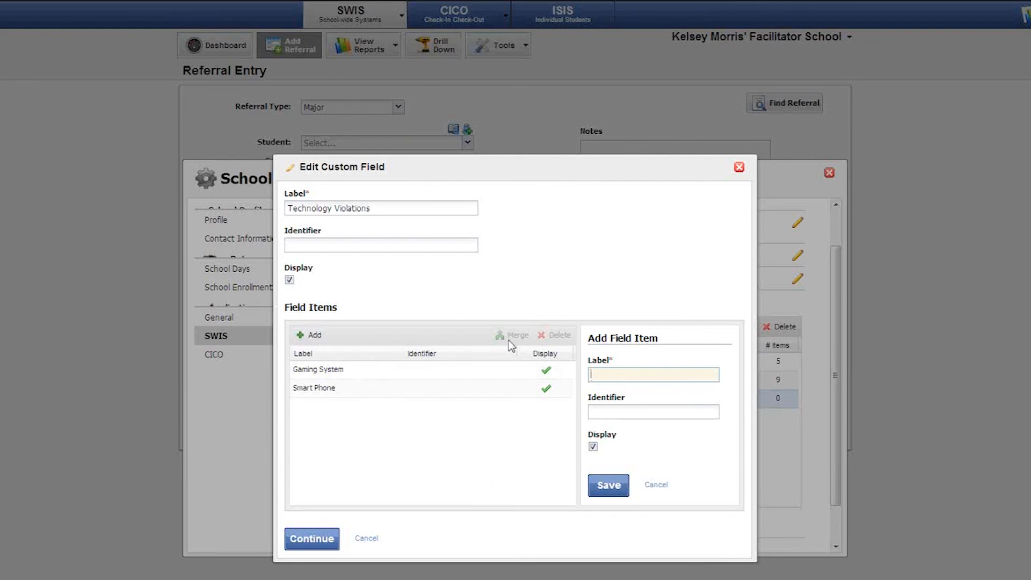
Clear the display setting of the Smart Phone item and accept the Technology Violations custom field
left_click(437, 391)
left_click(592, 446)
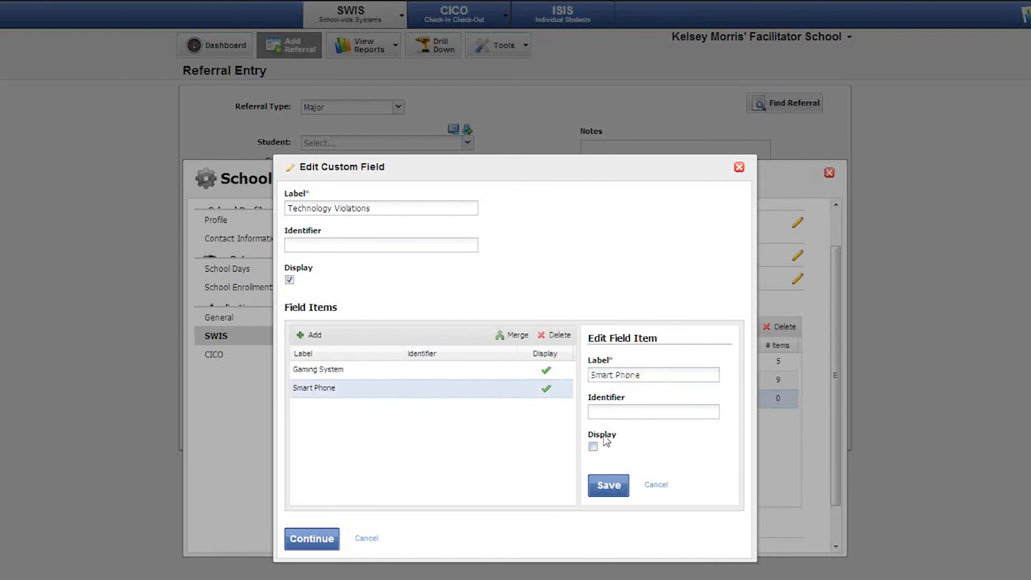
left_click(316, 540)
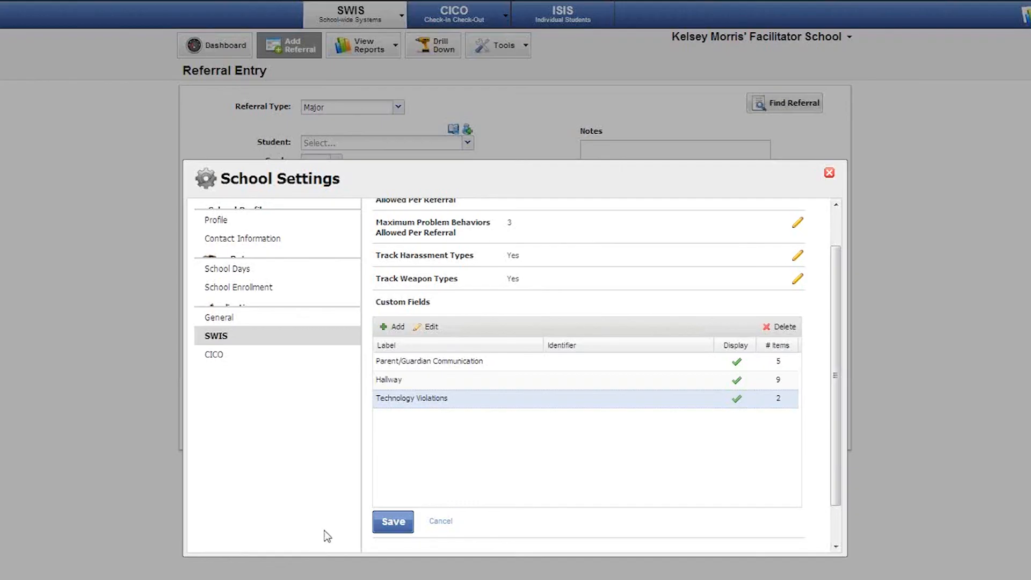